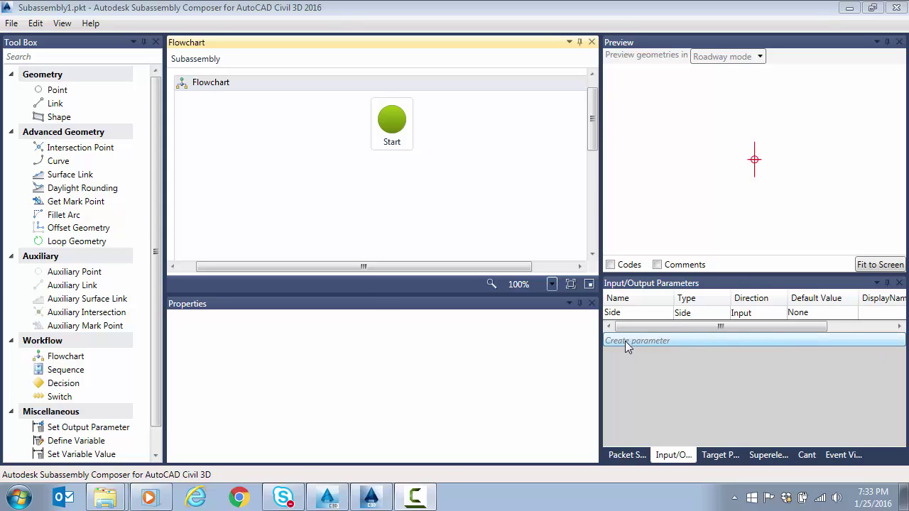
Step: Bring Civil 3D forward and show the shortcut options for the OverlayWidenMatchSlope1 tool in the Rehab palette
click(327, 497)
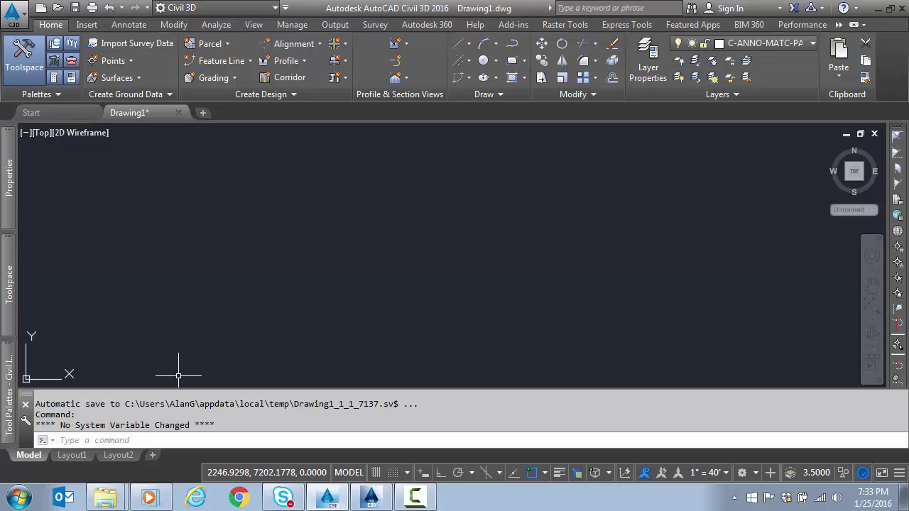
mouse_move(14, 387)
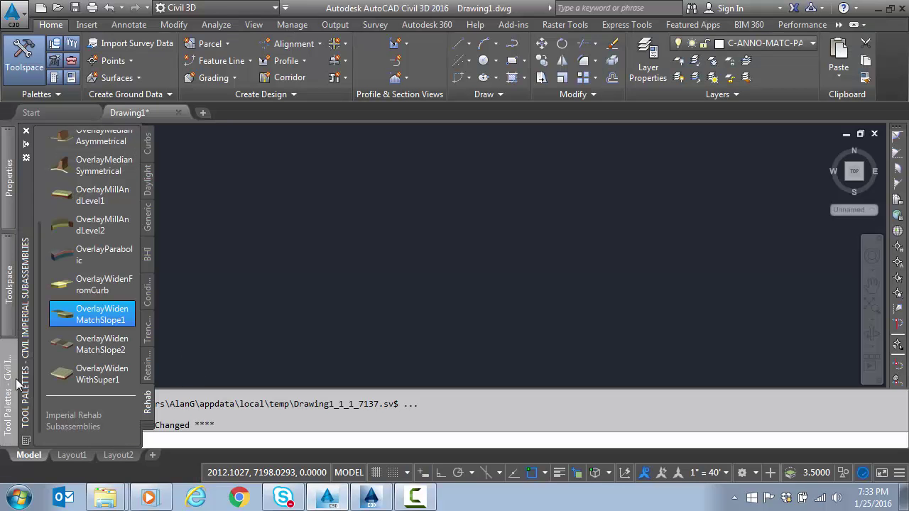
right_click(115, 321)
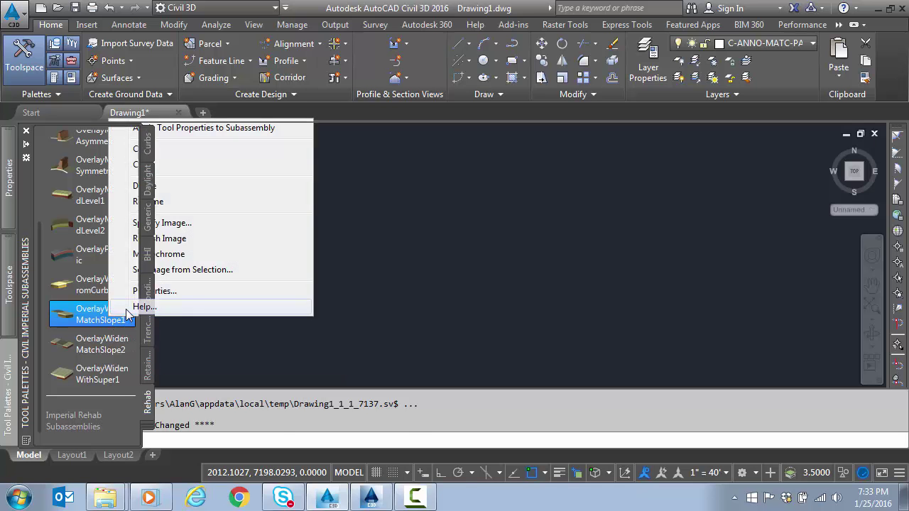
Step: Read the OverlayWidenMatchSlope1 Help reference page, then close the Help window
click(130, 316)
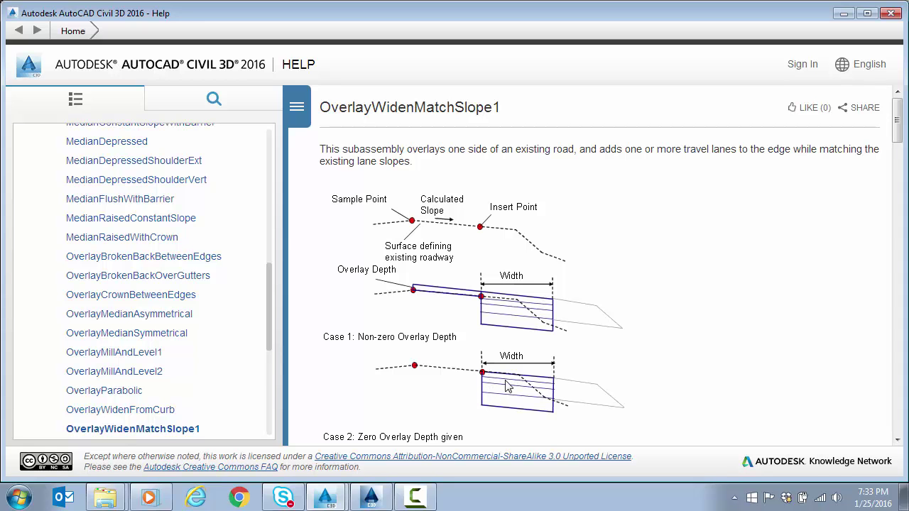
click(891, 14)
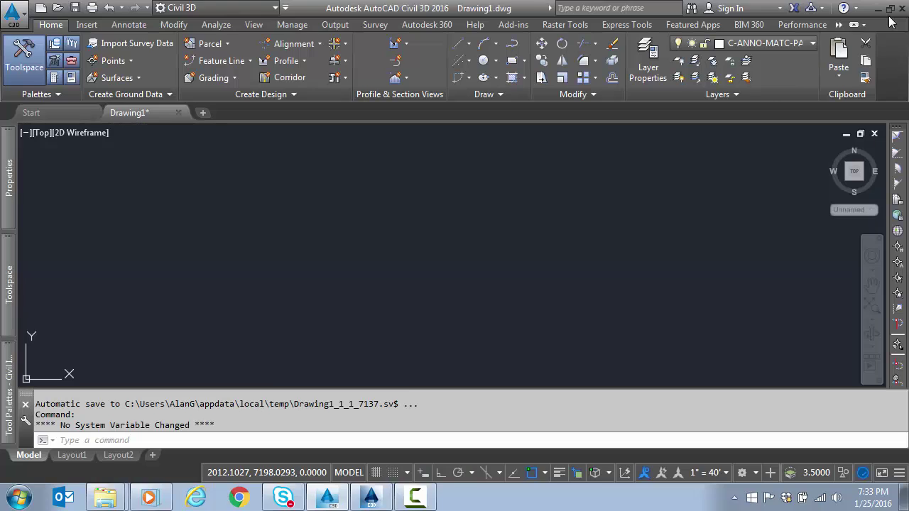
Step: Back in Subassembly Composer, add a Surface target parameter named Overlay_EG
click(372, 497)
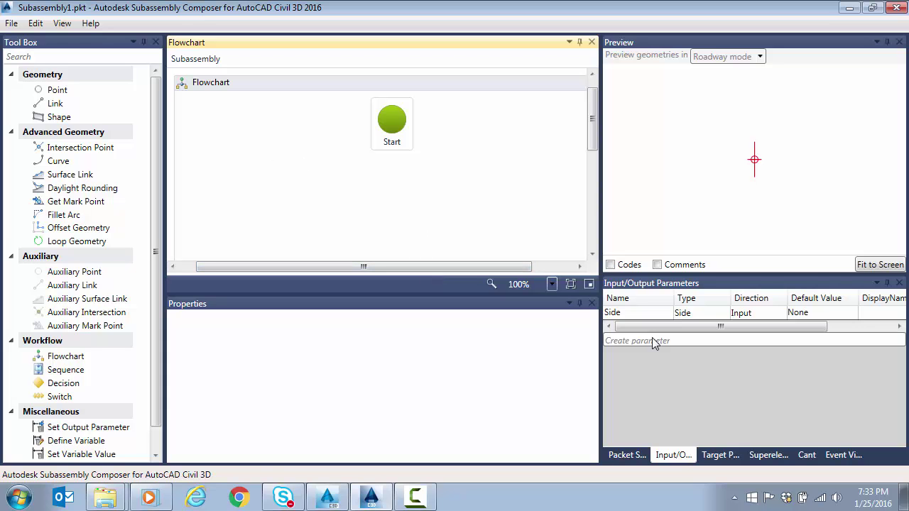
click(720, 455)
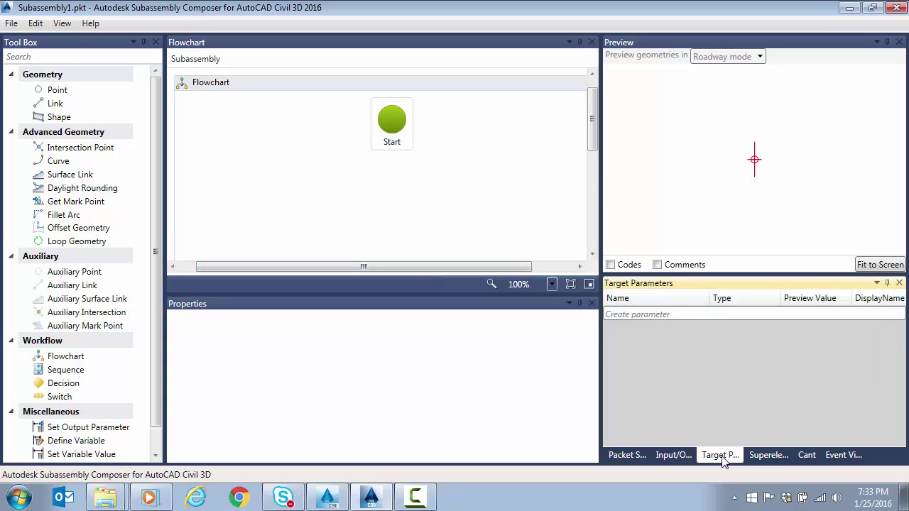
click(656, 316)
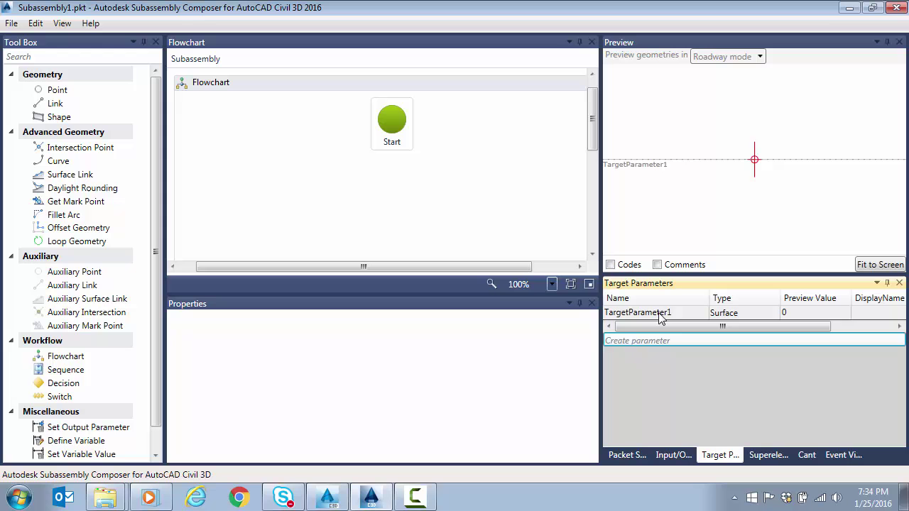
click(660, 313)
click(659, 313)
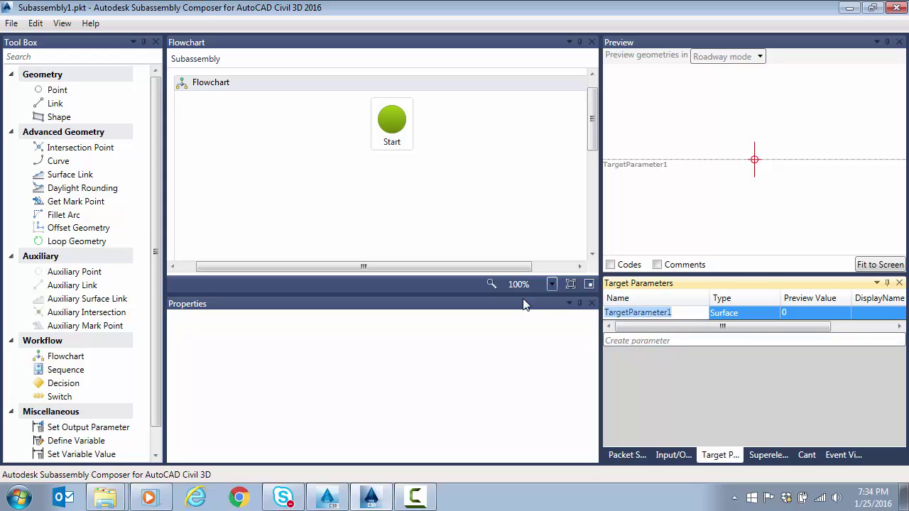
key(BackSpace)
text(O)
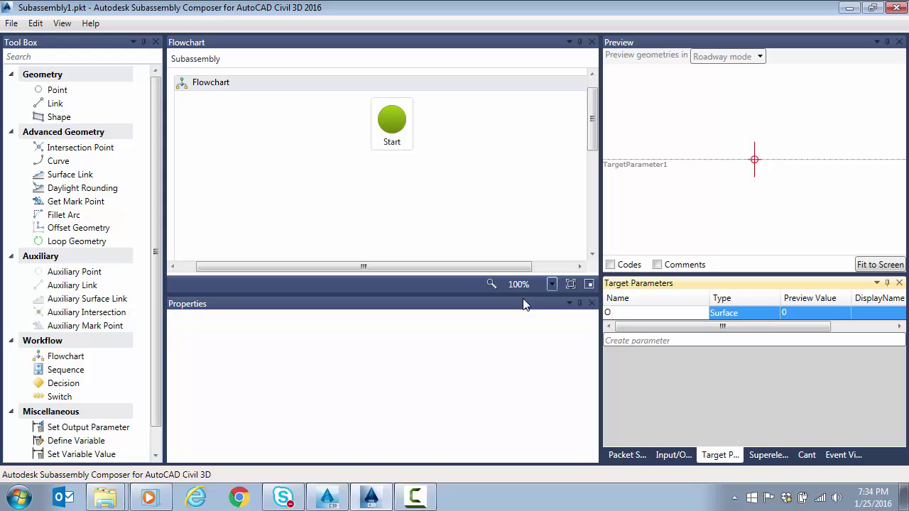
text(verlay_EG)
Step: Add a second target parameter, TargetParameter2, and begin renaming it
click(629, 340)
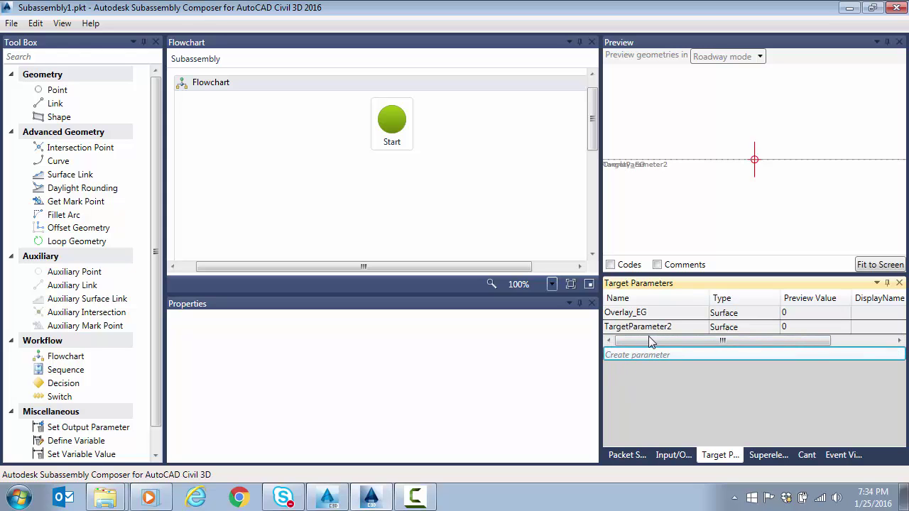
click(642, 329)
click(642, 326)
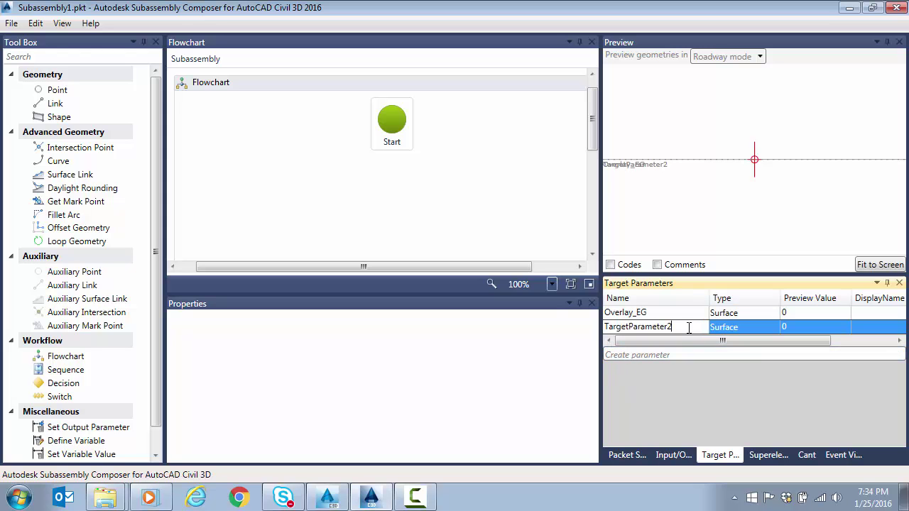
Step: Make TargetParameter2 an Offset target named EOP
drag(690, 326, 529, 326)
click(741, 327)
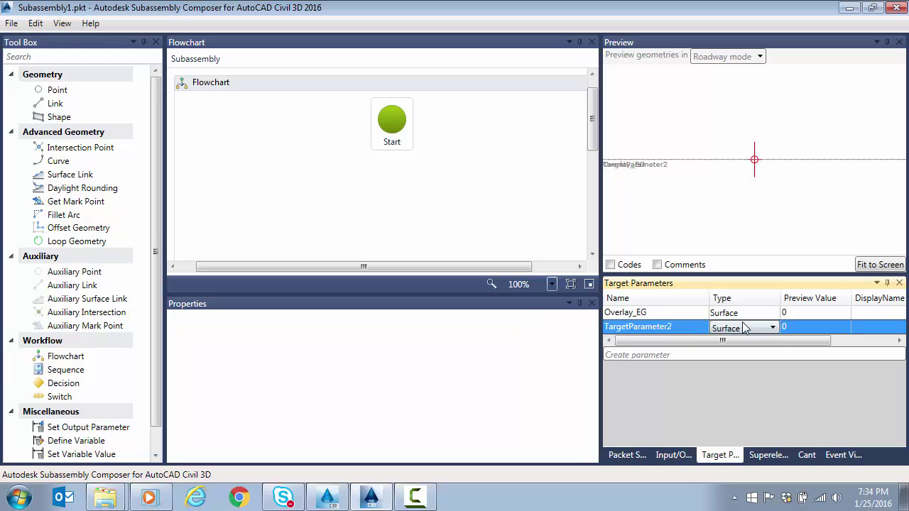
click(742, 325)
click(724, 353)
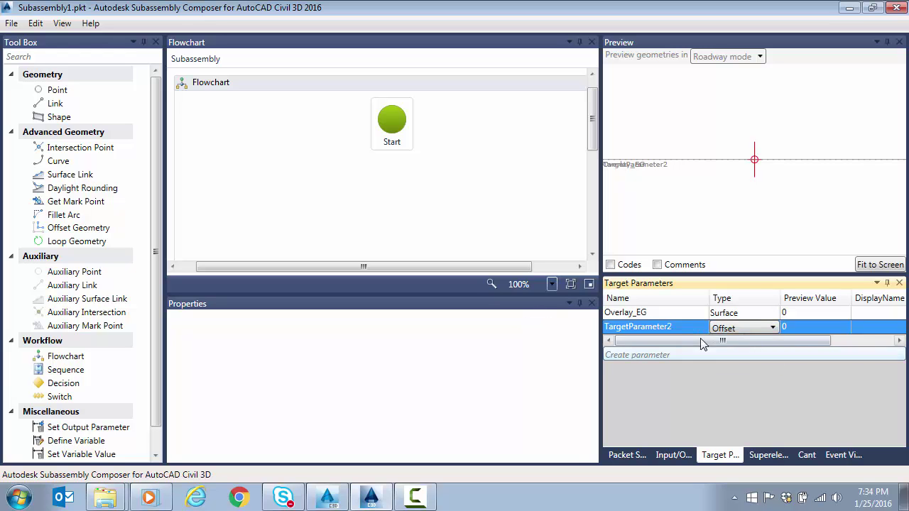
click(686, 328)
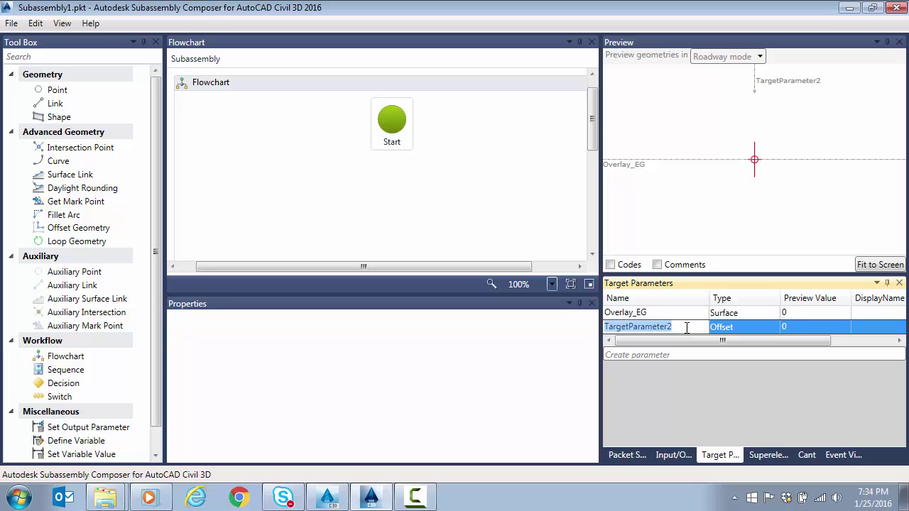
text(EOP)
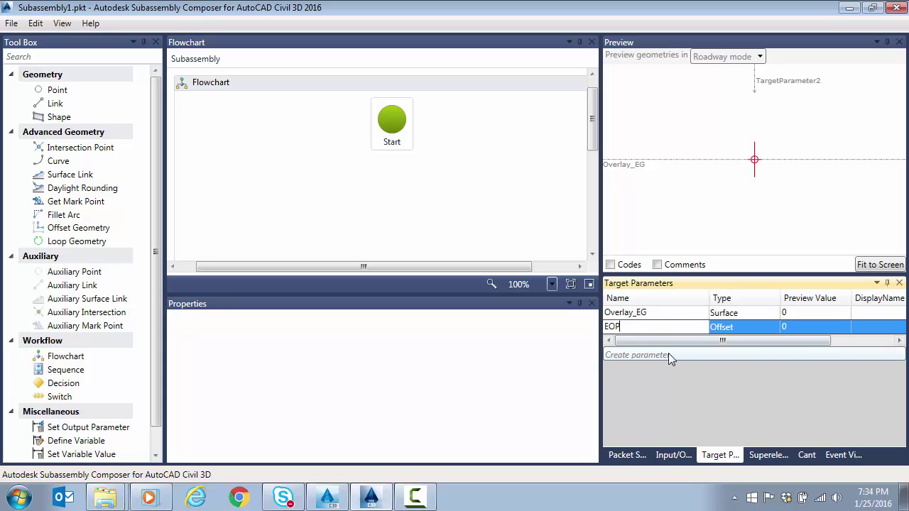
Step: Add a third Offset target named EOS, then review the EOP, EOS and Overlay_EG targets
click(668, 353)
click(739, 330)
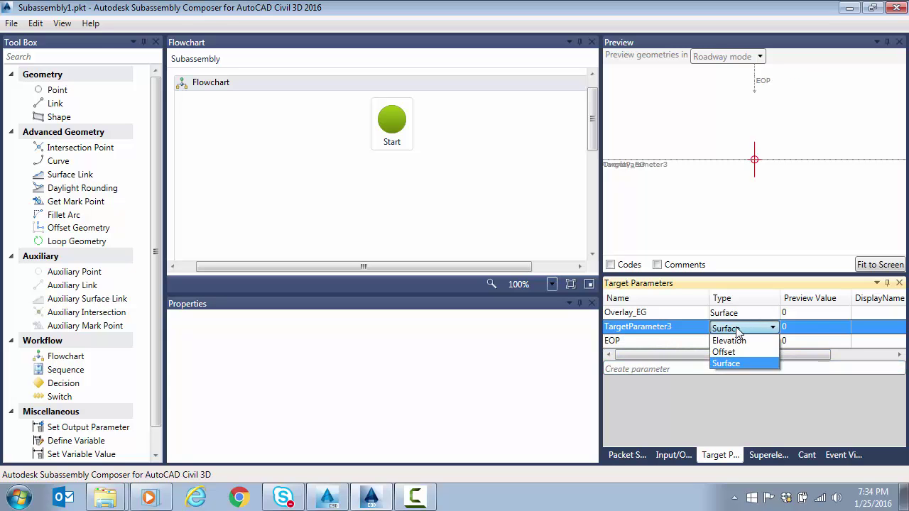
click(739, 351)
click(658, 328)
click(659, 331)
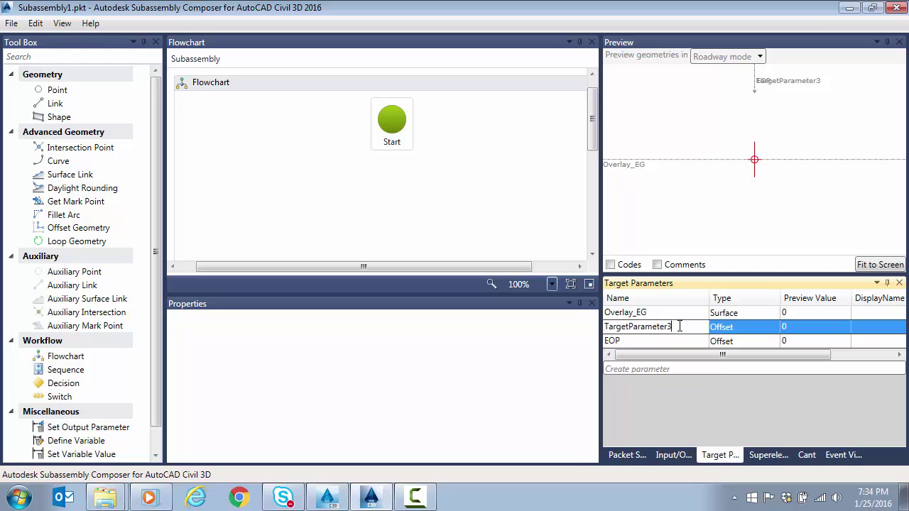
text(EOS)
click(684, 342)
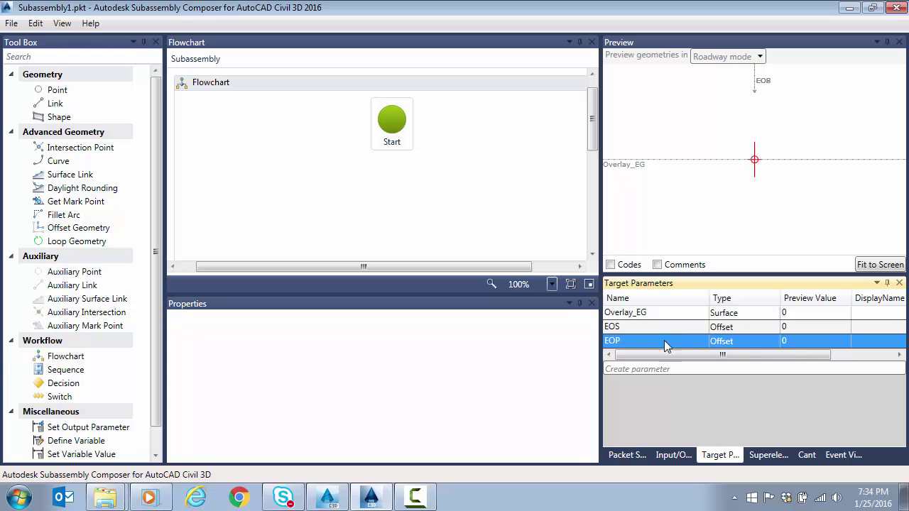
click(660, 328)
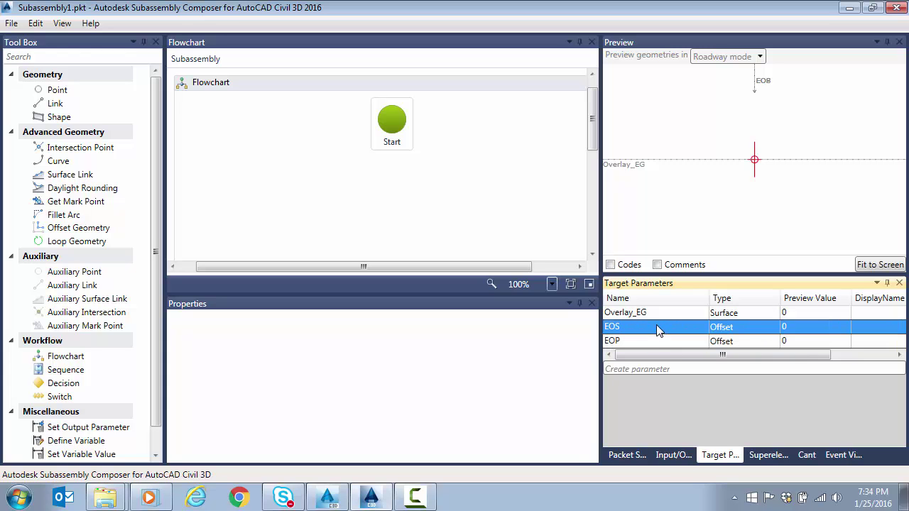
click(654, 313)
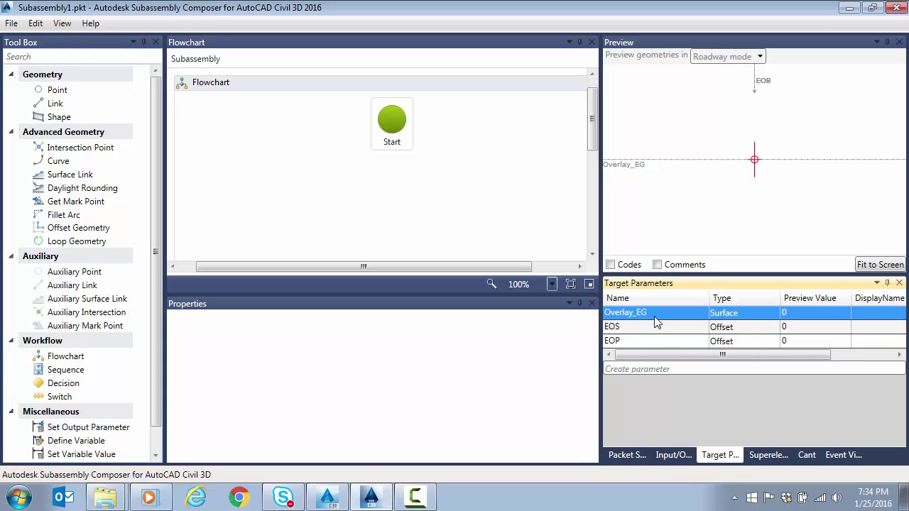
Step: Set the Side input parameter's default value to Right
click(673, 456)
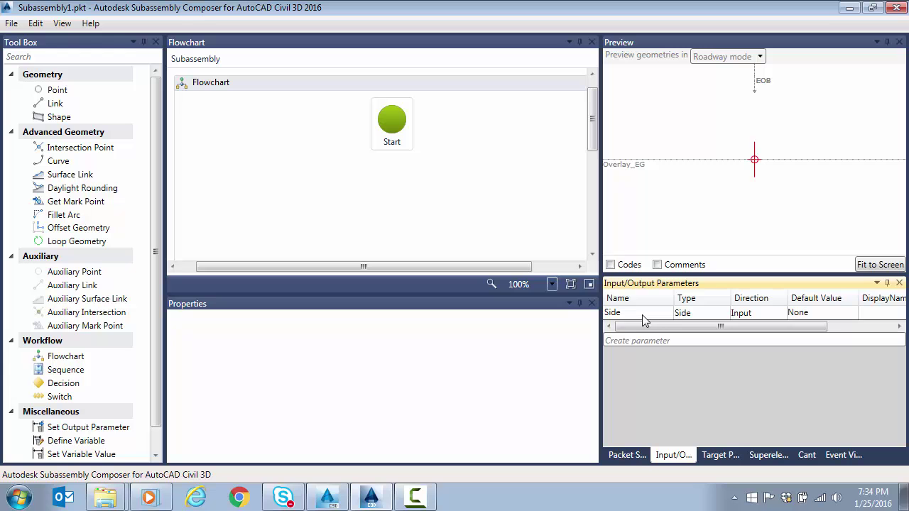
click(826, 314)
click(827, 315)
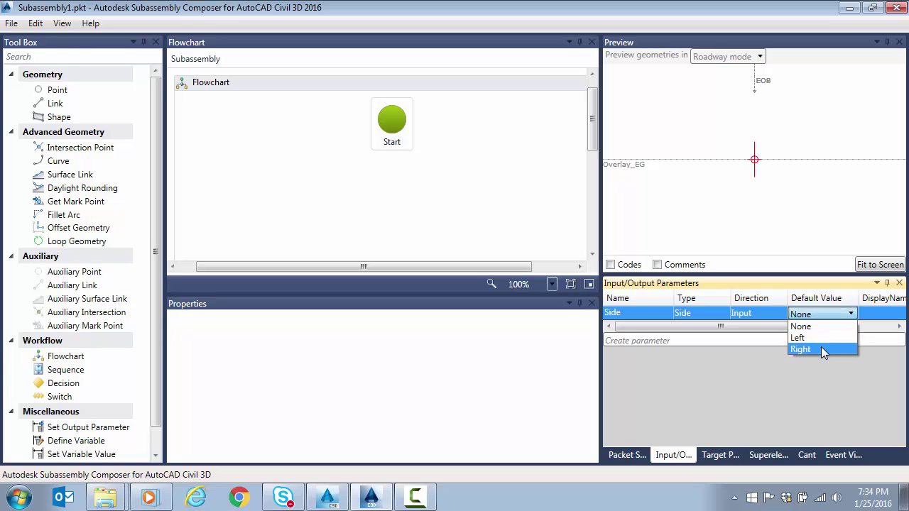
click(822, 348)
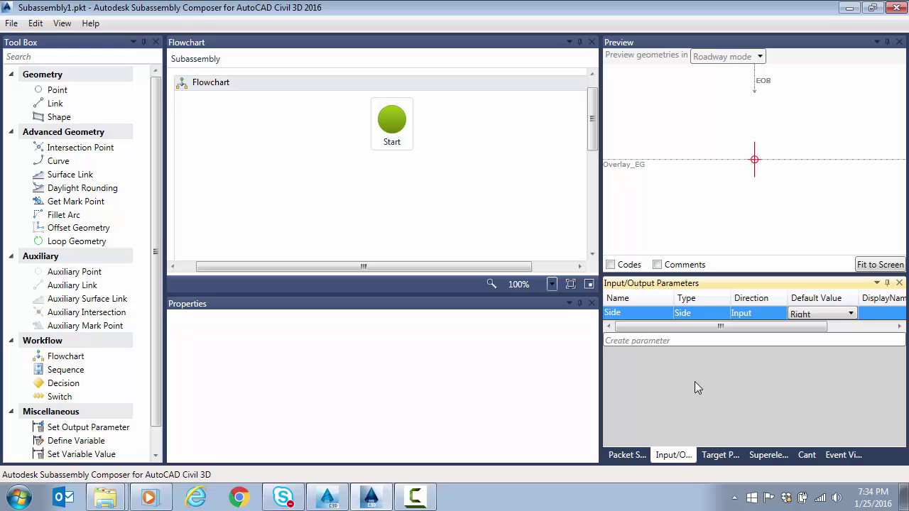
Step: Add a new Double input parameter, Parameter2, ready for renaming
click(656, 344)
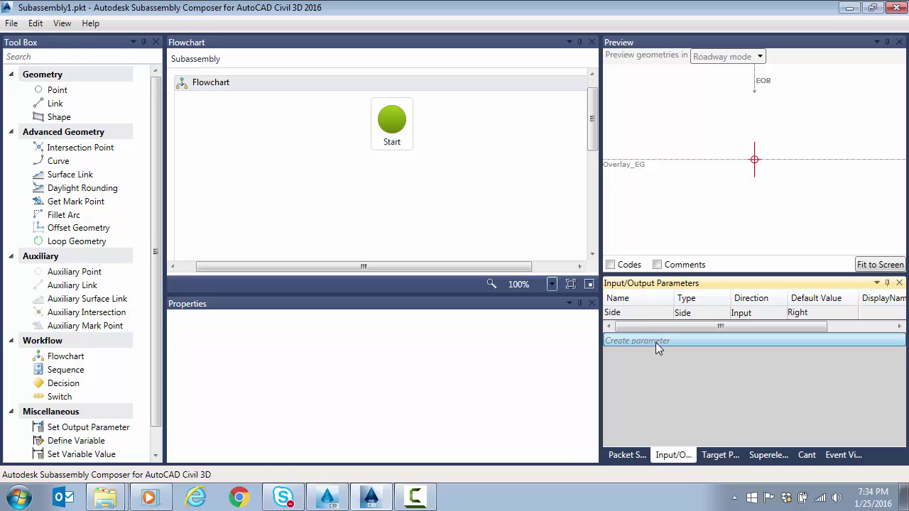
click(653, 329)
click(653, 328)
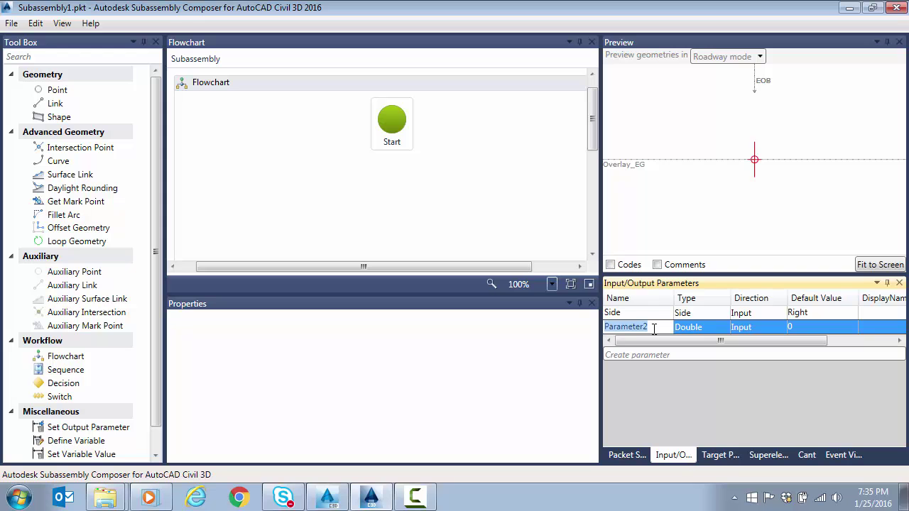
Step: Name Parameter2 Lane_Width and add another Double input named Shdlr_Width
text(Lane_W)
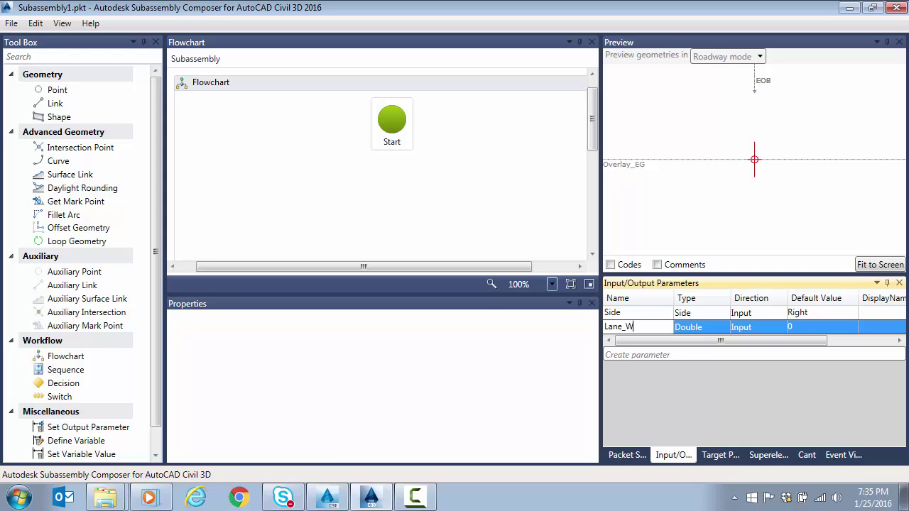
text(idth)
click(642, 354)
click(642, 341)
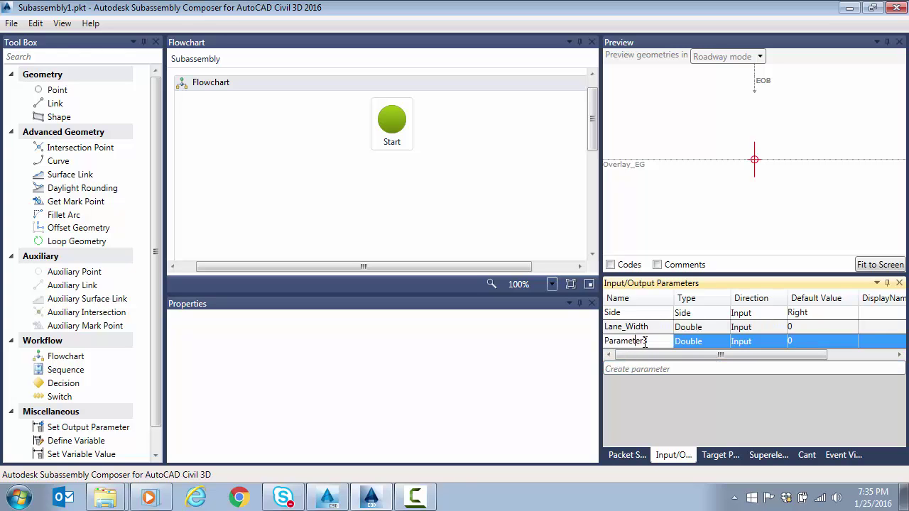
key(ctrl+a)
text(Shdlr_Width)
Step: Add a new Double parameter with Direction set to Output, named ComputedSlope
click(652, 368)
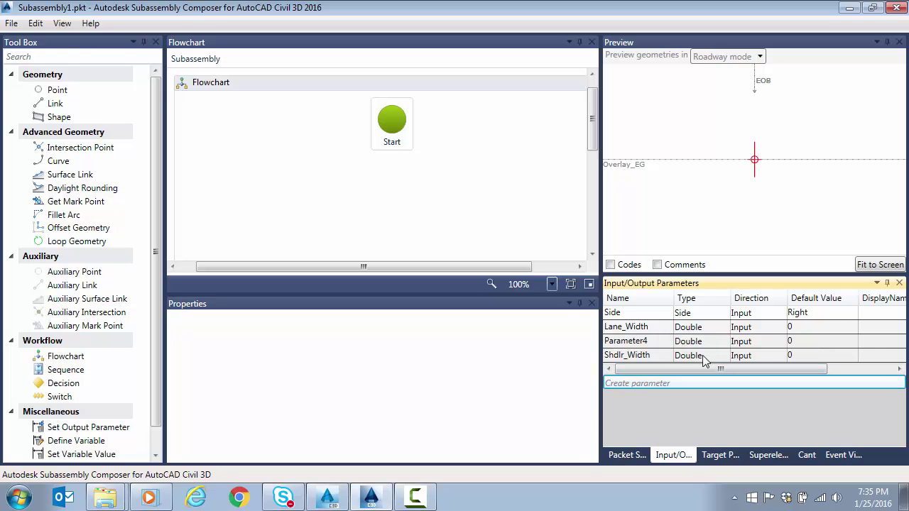
click(742, 341)
click(743, 342)
click(775, 342)
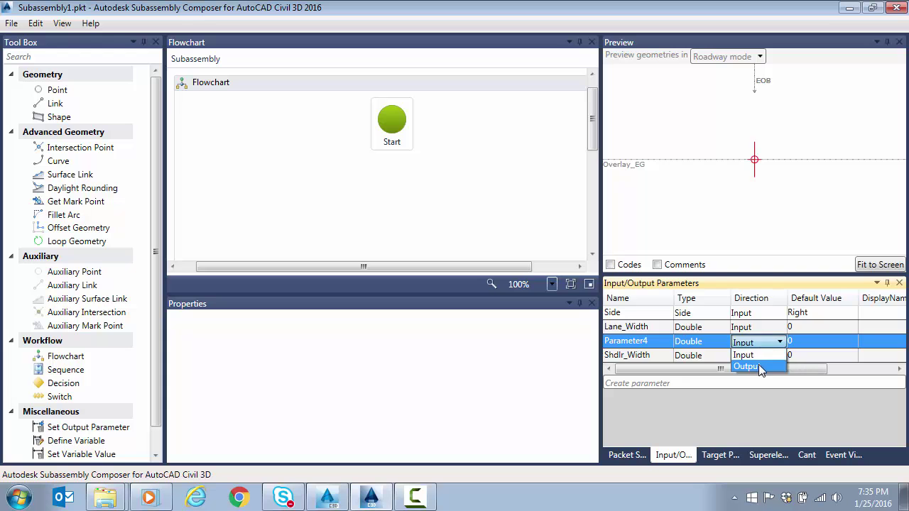
click(747, 366)
click(652, 342)
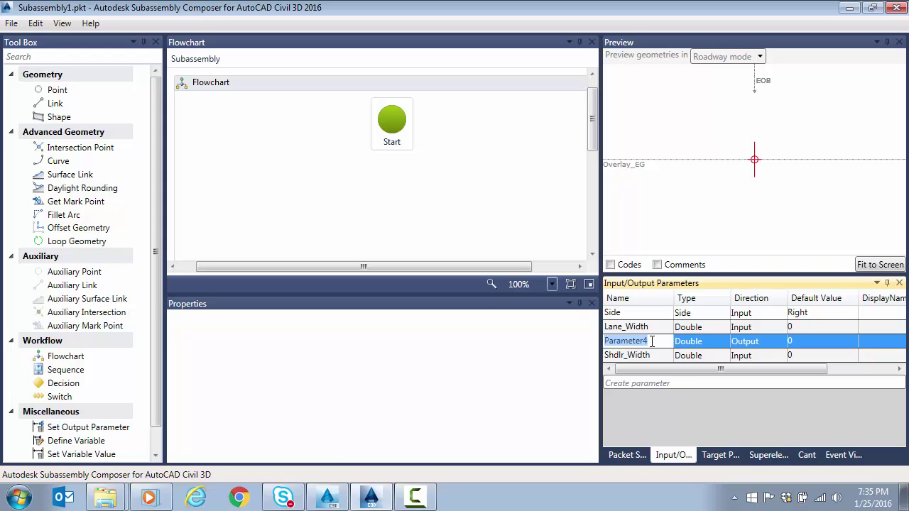
text(O)
key(BackSpace)
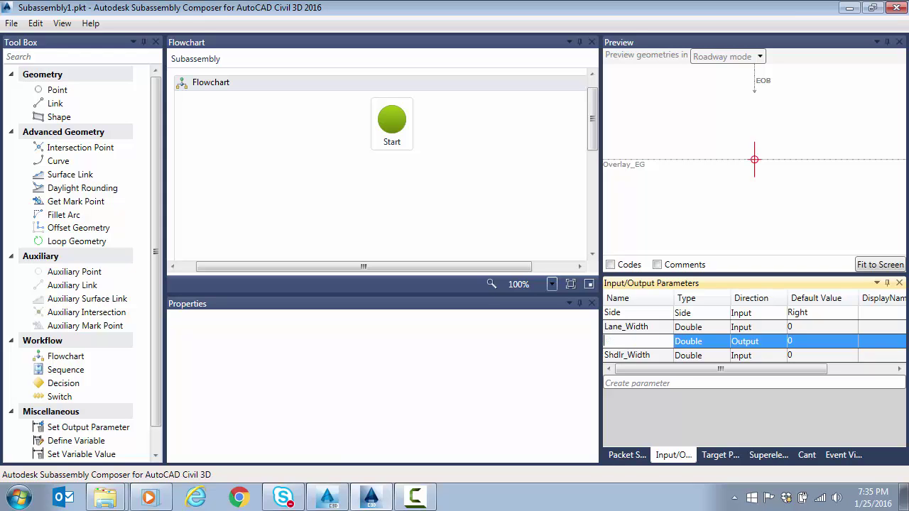
text(ComputerdSlope)
Step: Add a String input parameter named Shape_Code
click(660, 358)
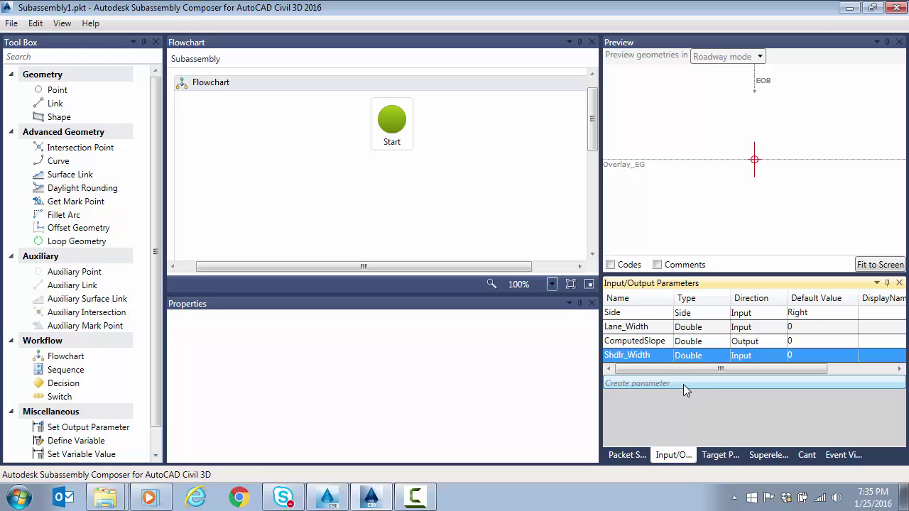
click(661, 384)
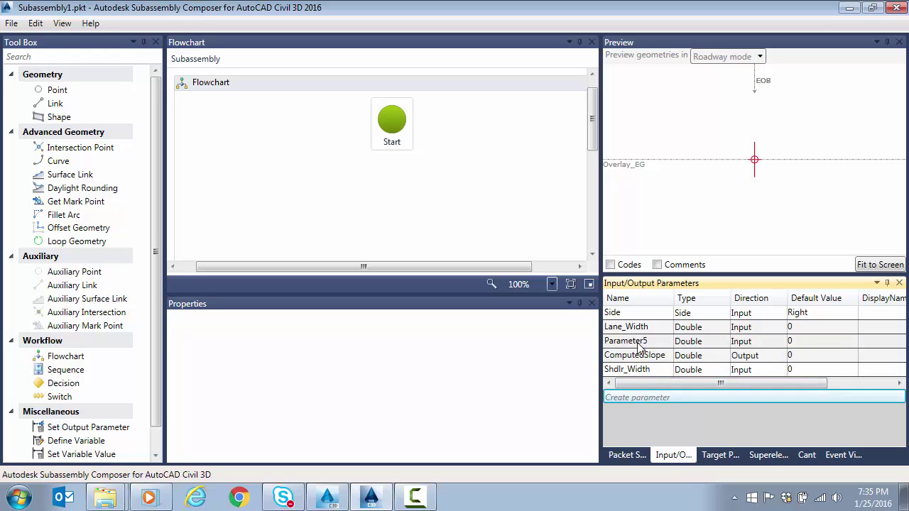
click(692, 344)
click(692, 345)
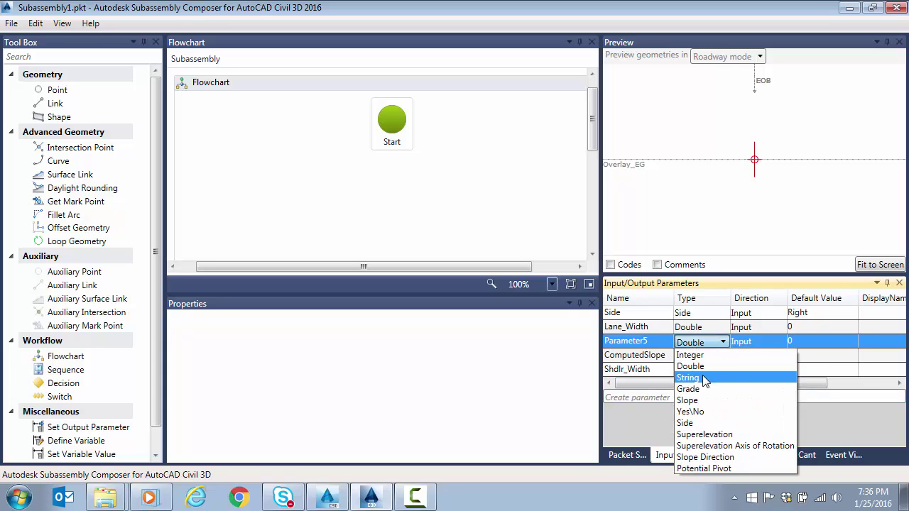
click(692, 378)
click(654, 342)
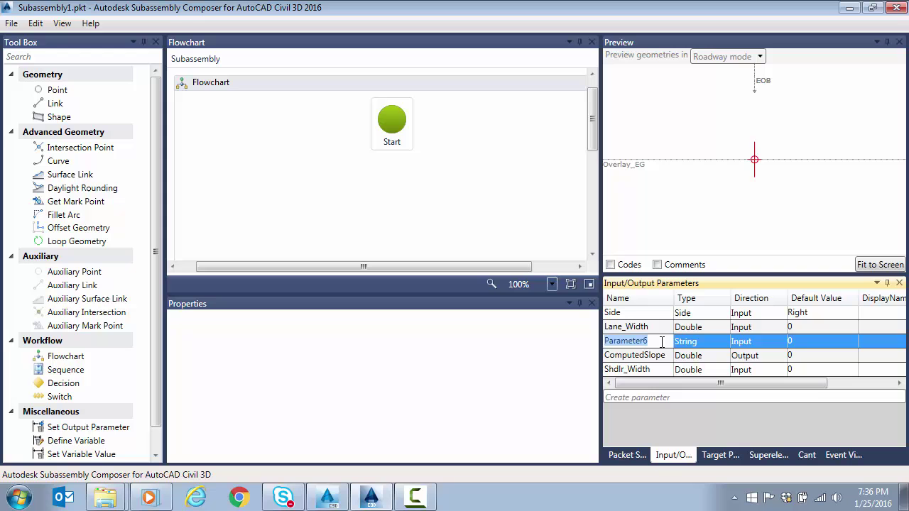
text(Sh)
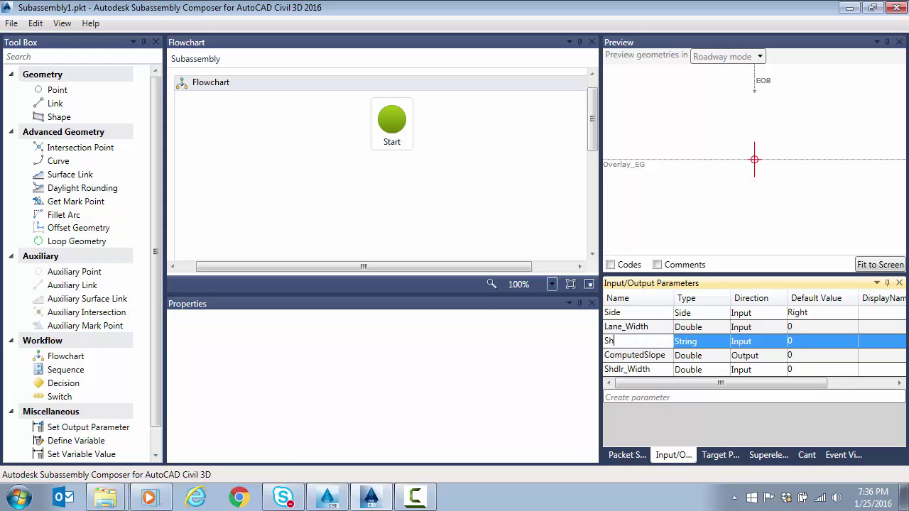
text(ape_Code)
key(Return)
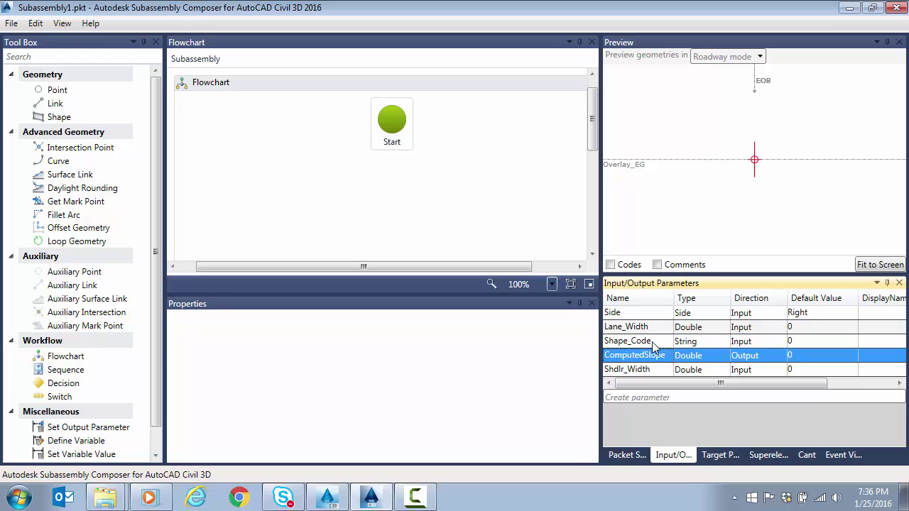
Step: Add a second String input parameter named DatumLinkCode
click(656, 399)
click(704, 347)
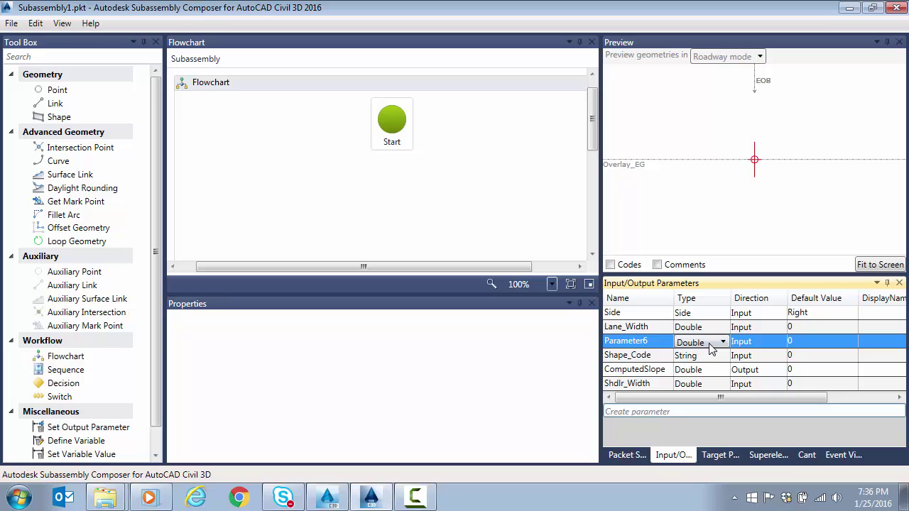
click(712, 348)
click(711, 378)
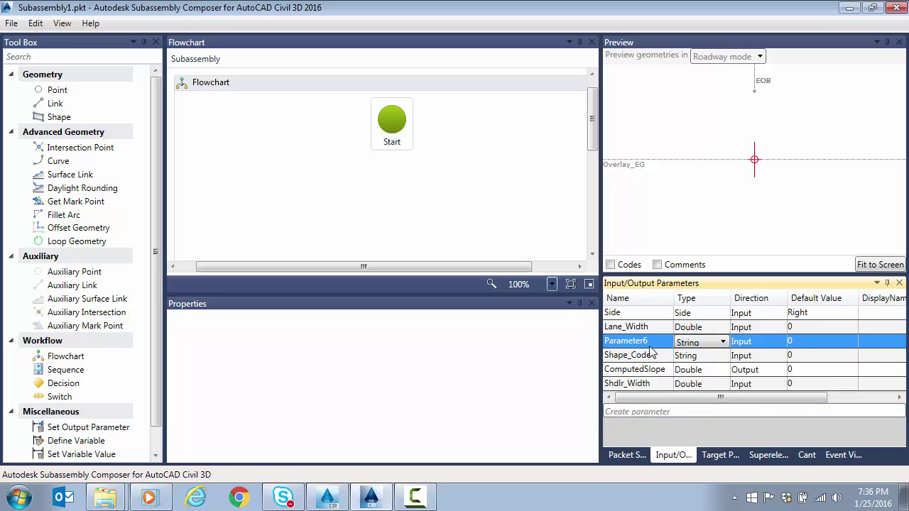
click(648, 341)
double_click(648, 342)
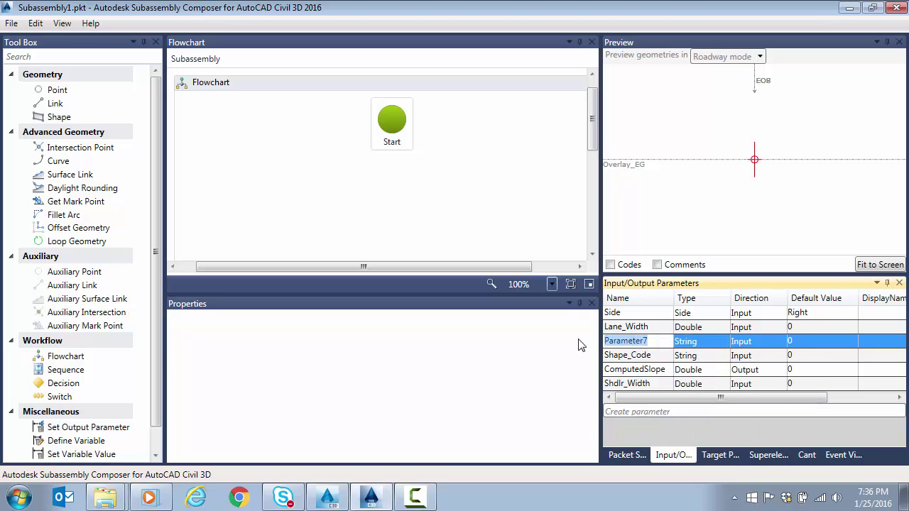
text(D)
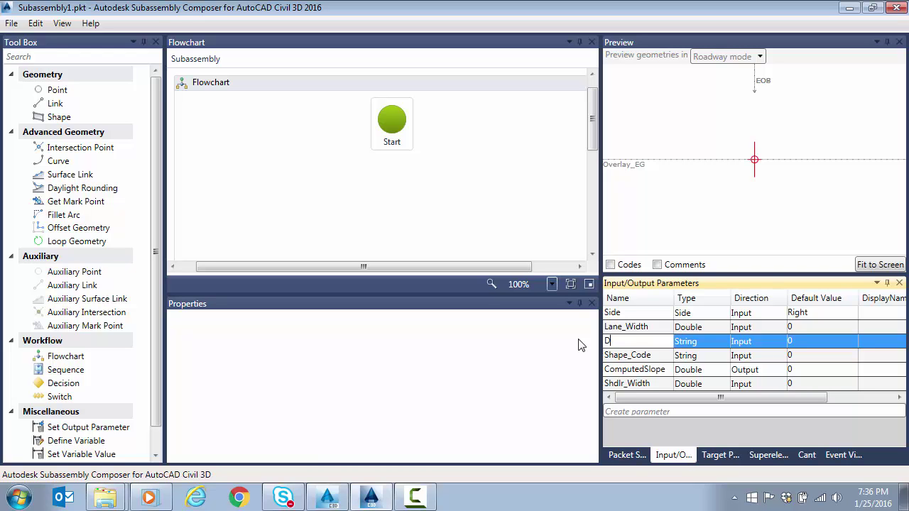
text(atumLinkCode)
Step: Add a String input parameter named TopLinkCode
click(647, 410)
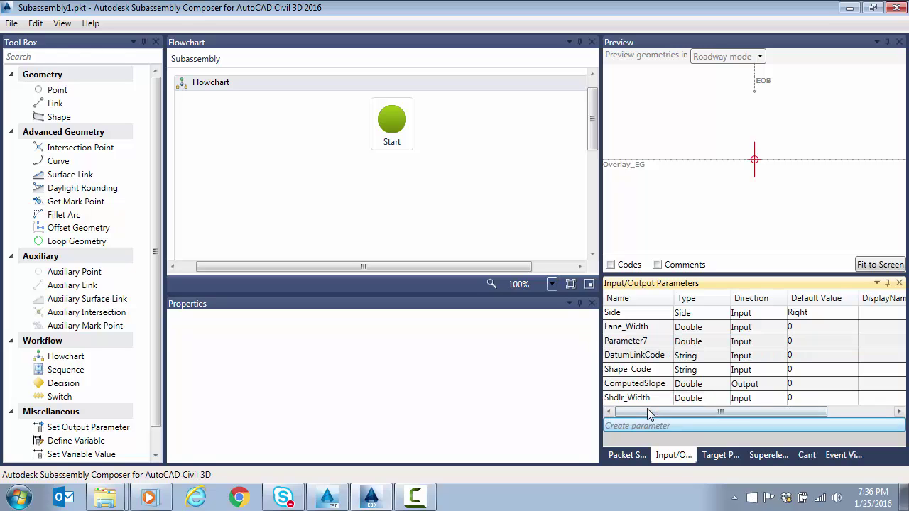
click(696, 346)
click(702, 377)
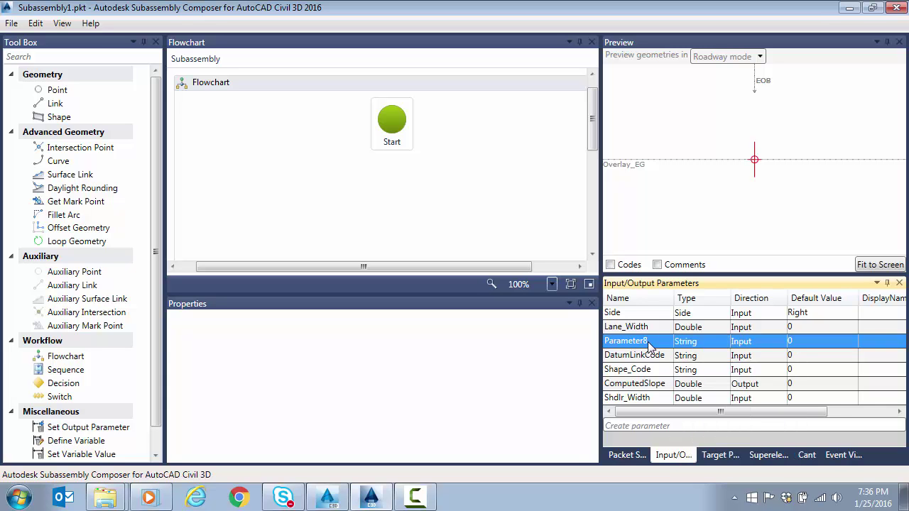
double_click(649, 343)
text(To)
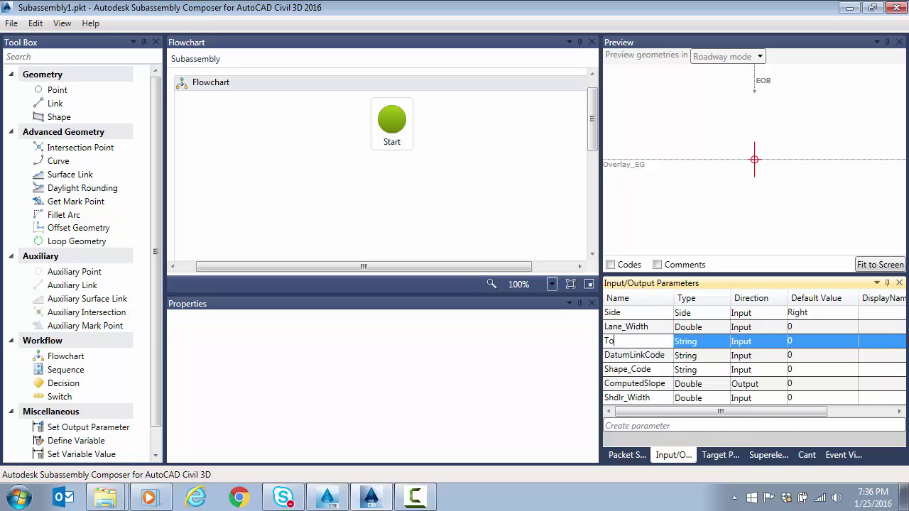
text(pLinkCode)
key(Tab)
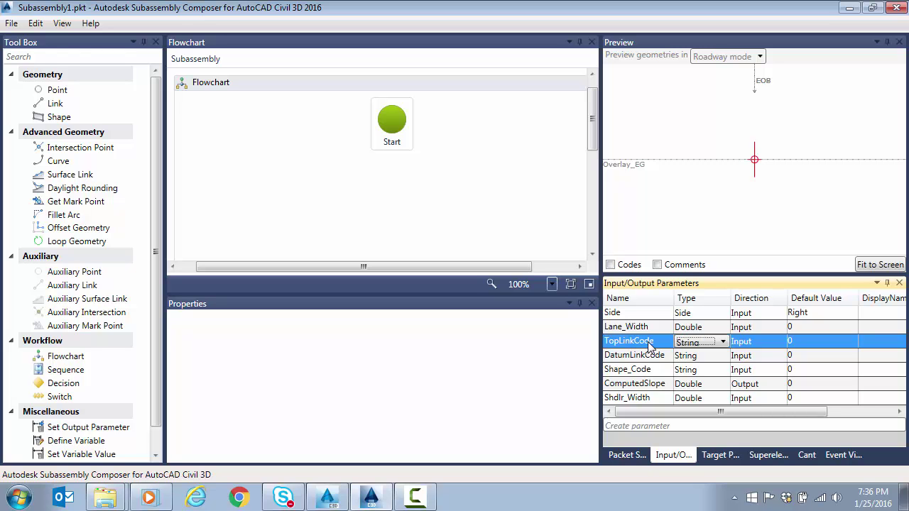
Step: Add a String input named PointCode and rename Shape_Code to ShapeCode
click(664, 430)
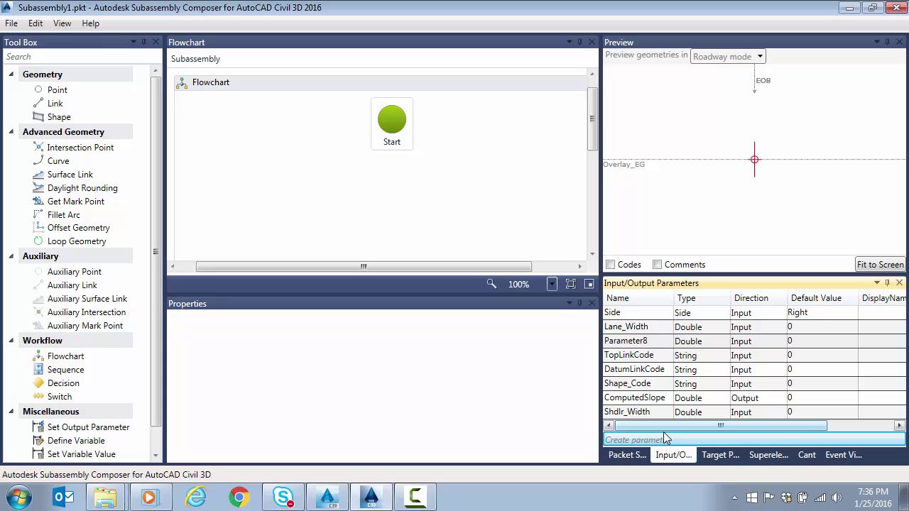
click(695, 342)
click(694, 342)
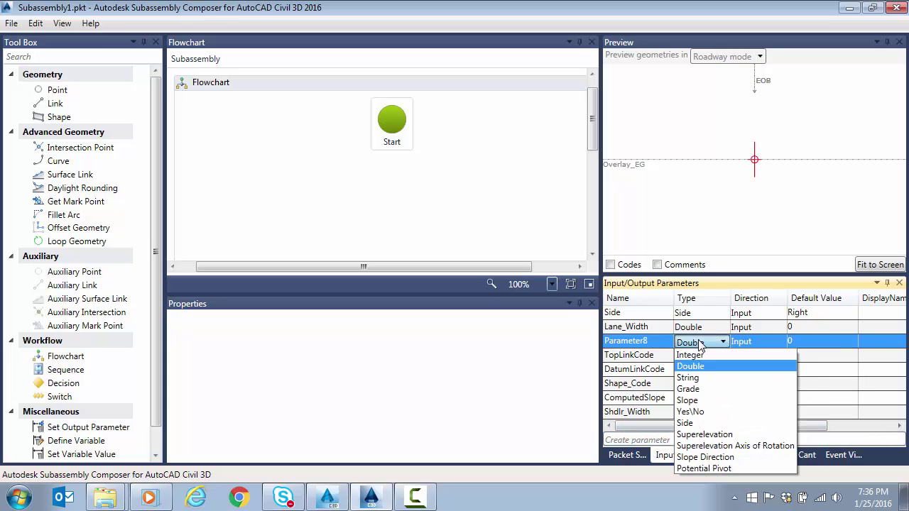
click(700, 380)
click(643, 341)
click(645, 341)
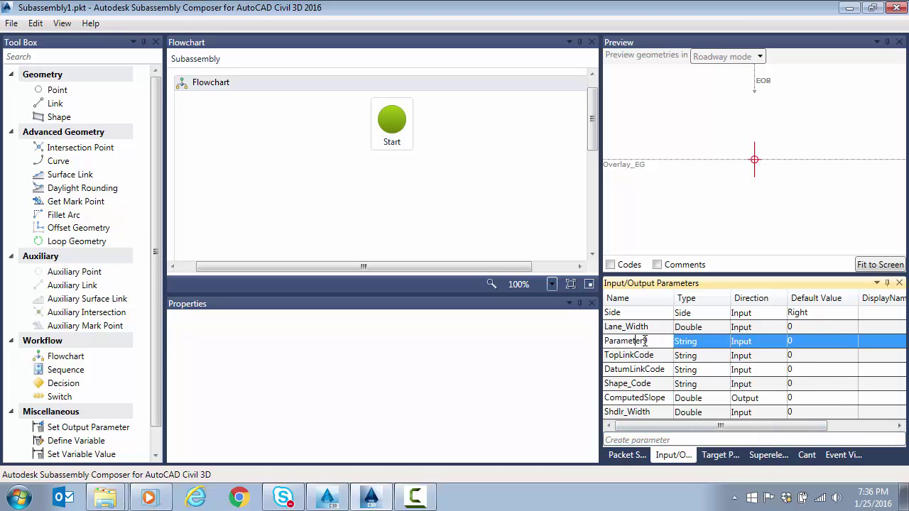
drag(645, 340, 588, 341)
text(PointCode)
click(629, 383)
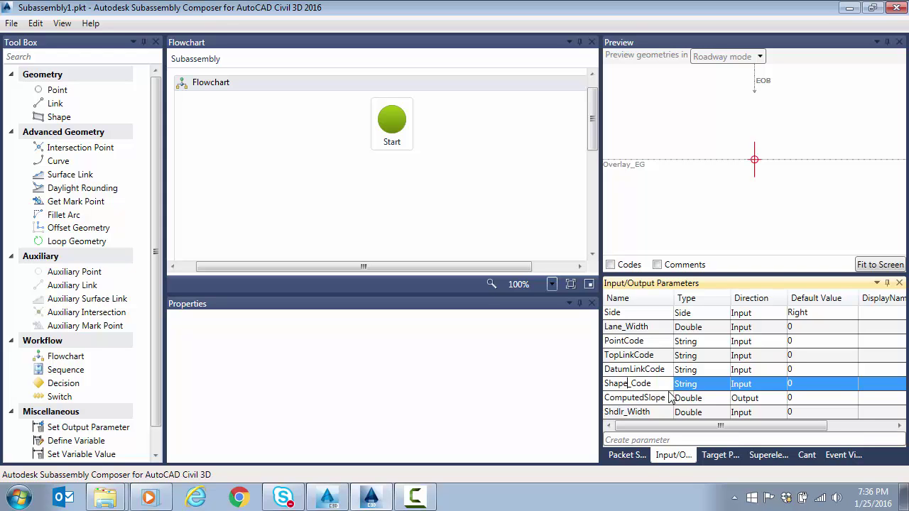
key(Delete)
click(663, 371)
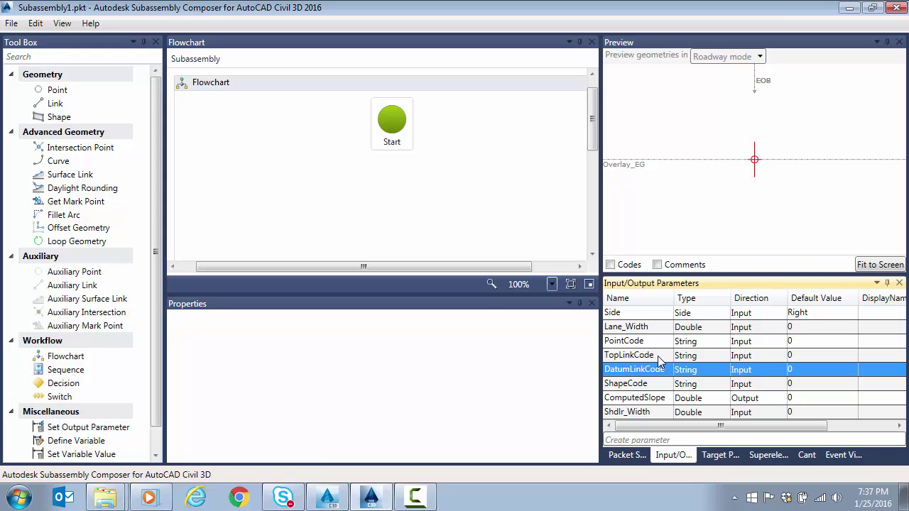
click(797, 341)
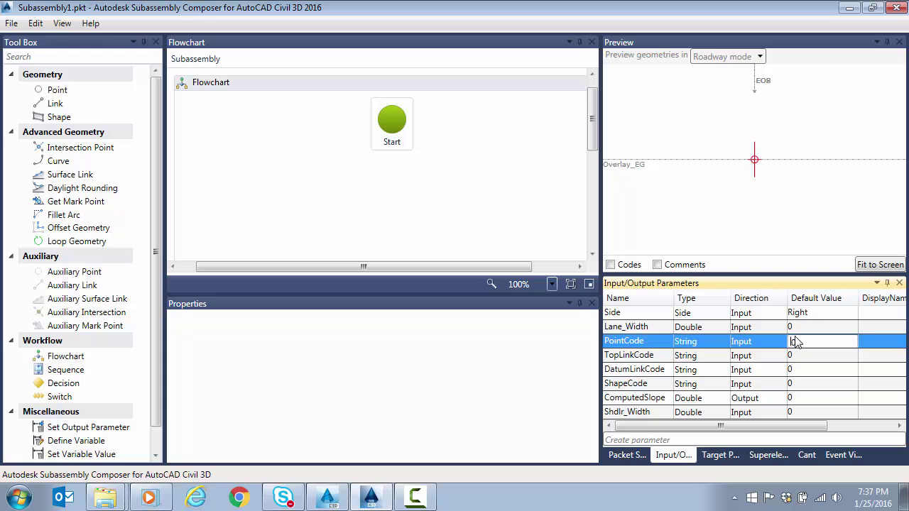
click(660, 357)
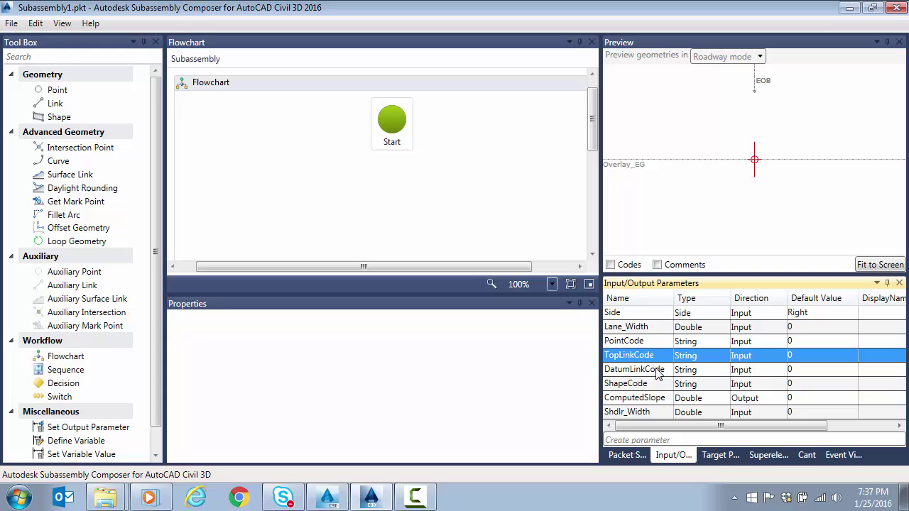
click(647, 384)
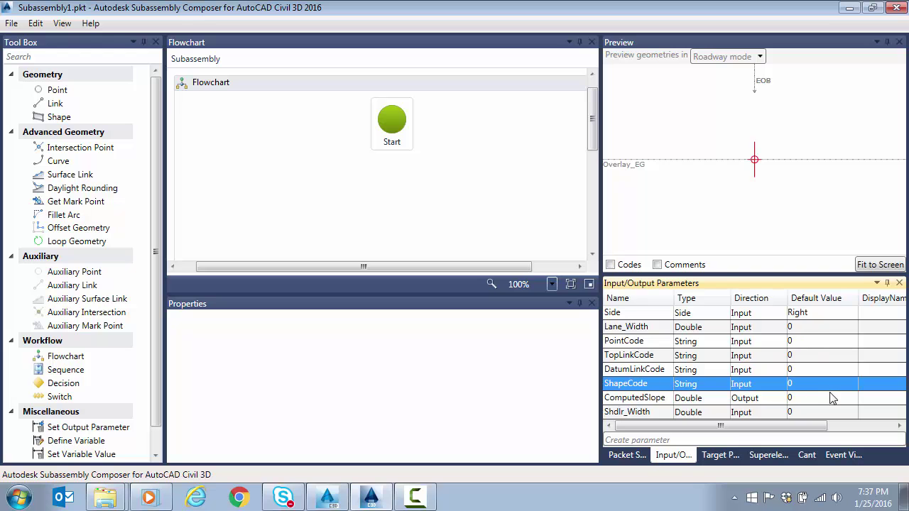
Step: Set PointCode's default value to Basic
double_click(811, 341)
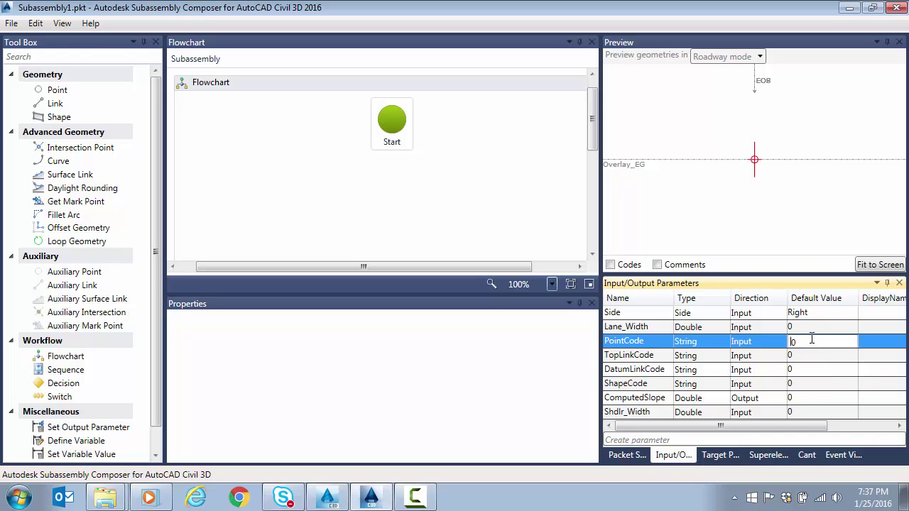
key(BackSpace)
text(Basic)
key(Tab)
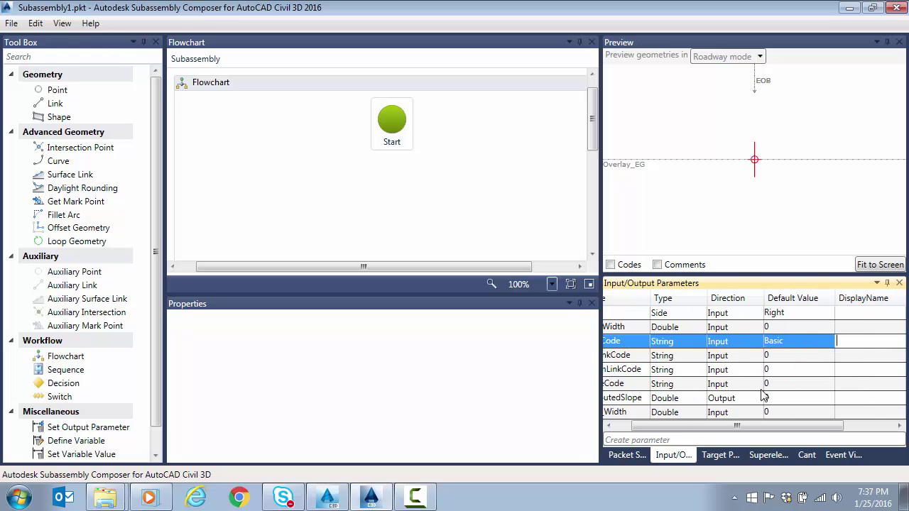
click(623, 426)
Step: Give TopLinkCode, DatumLinkCode and ShapeCode the defaults Top, Datum and Overlay
click(808, 356)
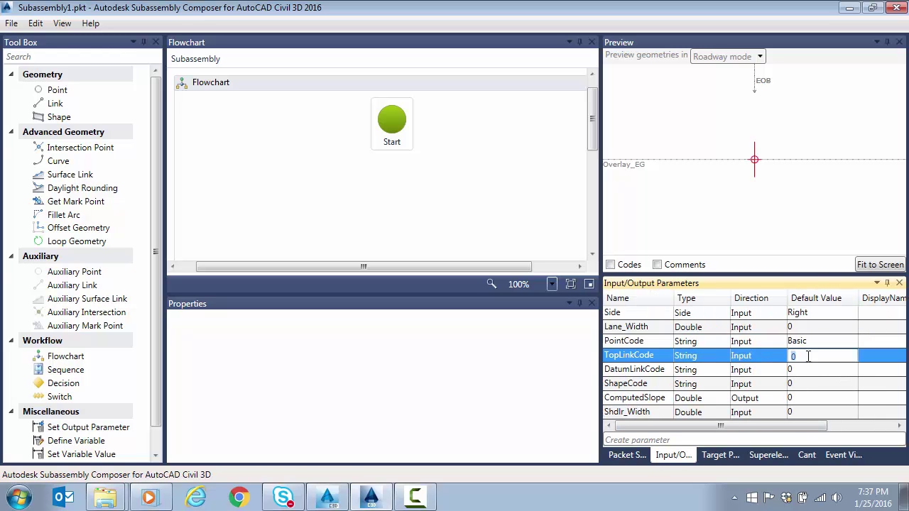
text(Top)
click(807, 371)
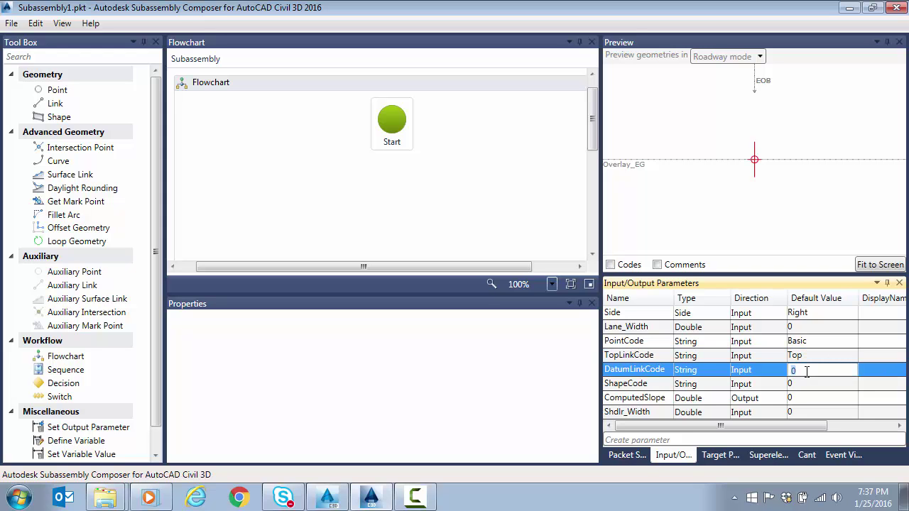
text(Datum)
click(819, 384)
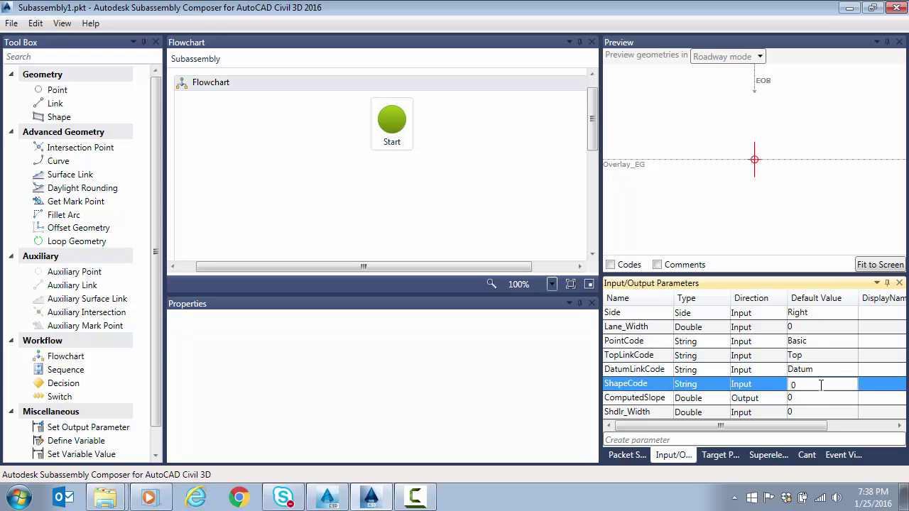
text(Overlay)
click(831, 399)
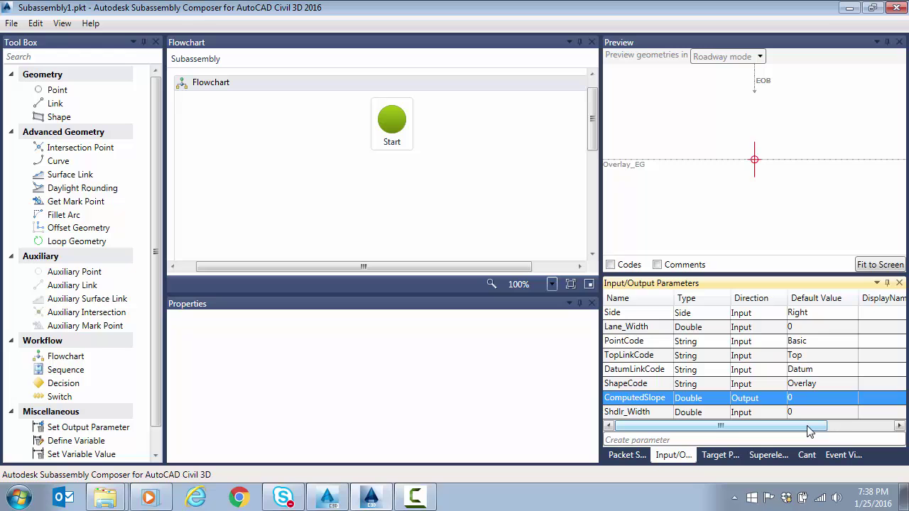
Step: In Packet Settings, change the subassembly name from Subassembly1 to Wedge10
click(625, 456)
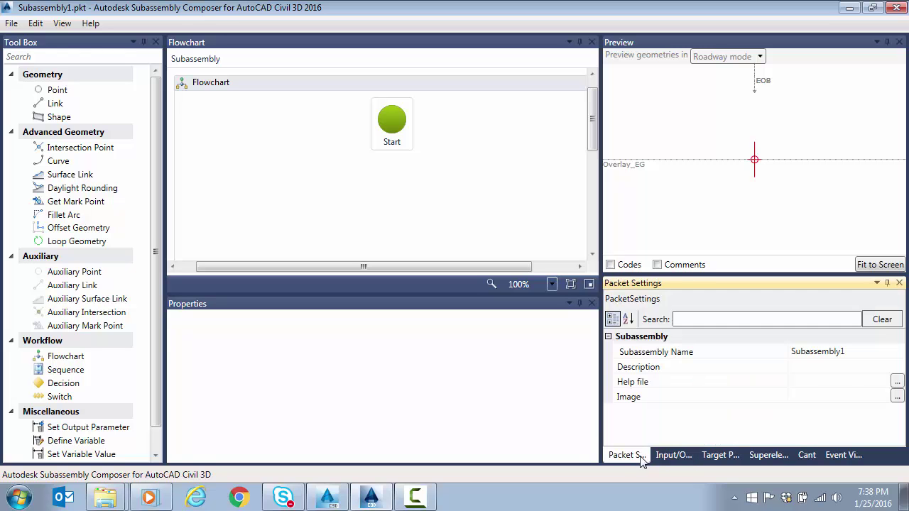
click(801, 352)
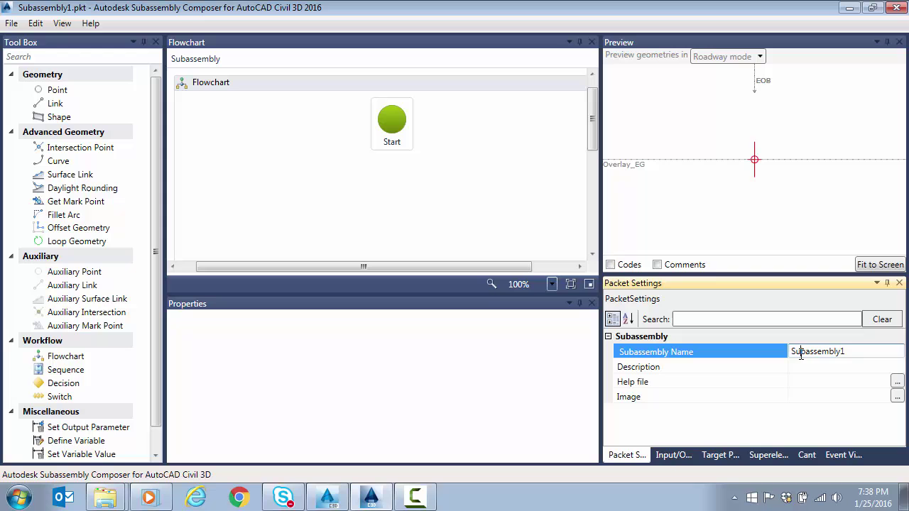
double_click(856, 352)
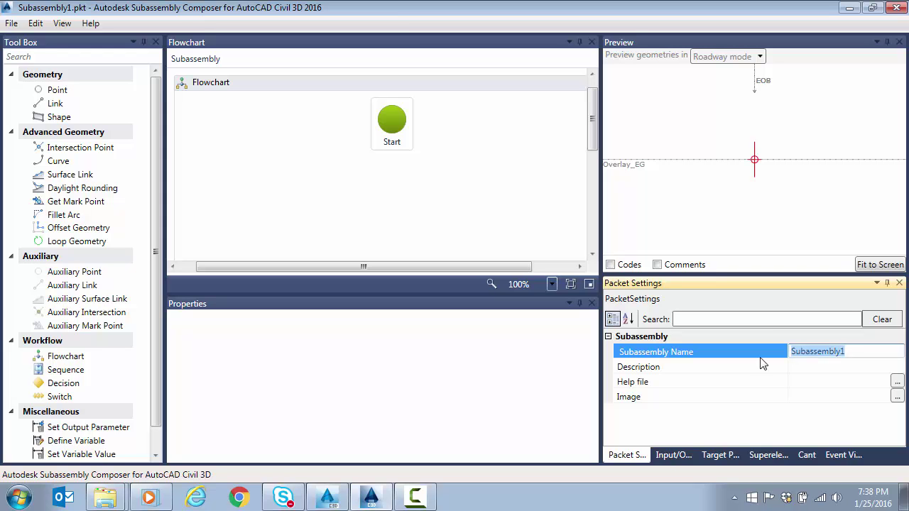
text(We)
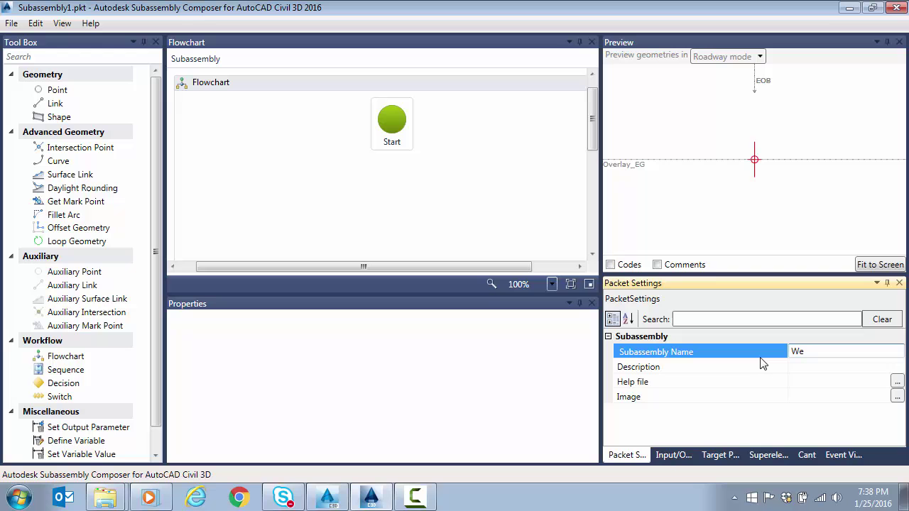
text(dge10)
key(Tab)
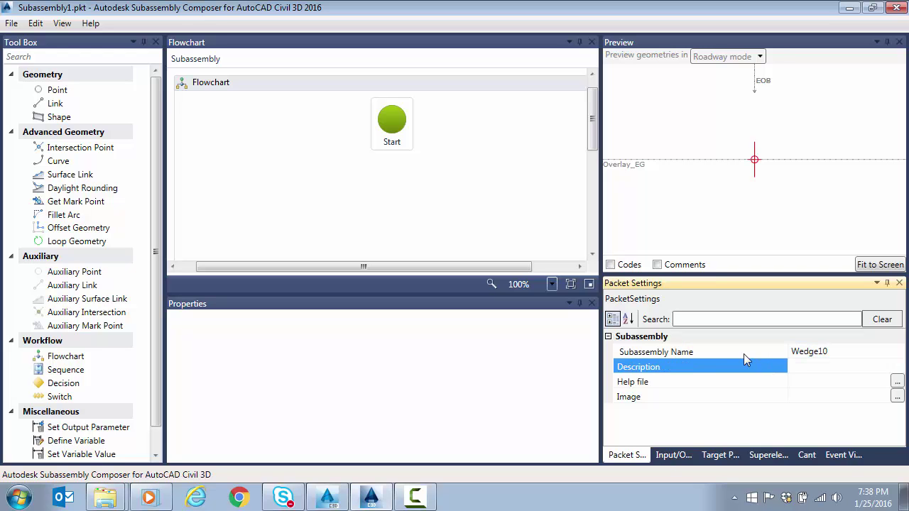